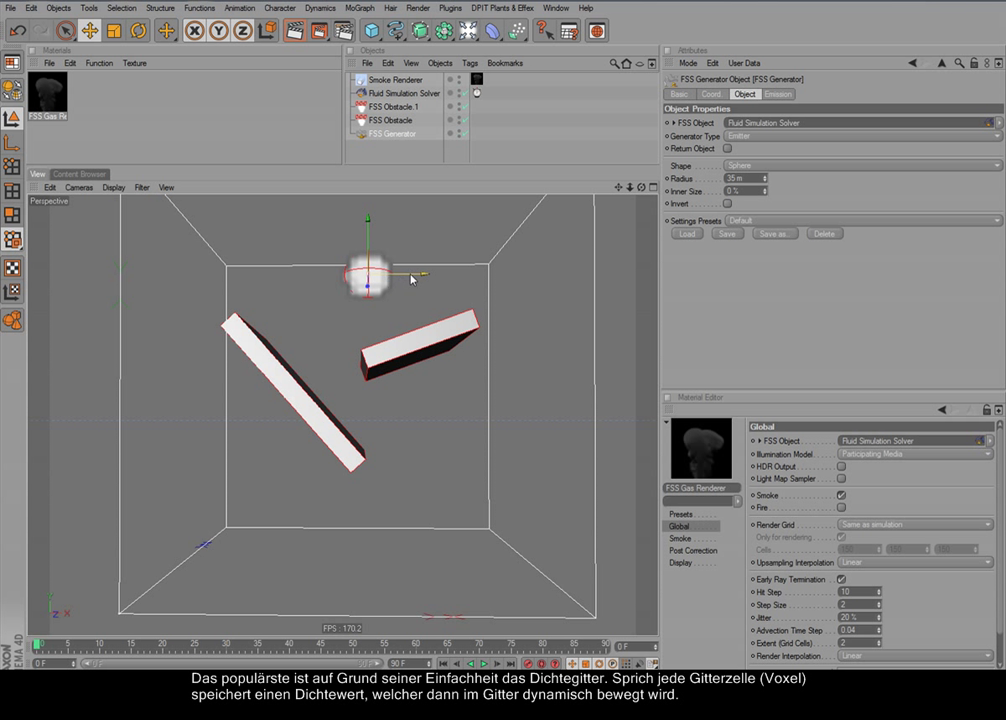
# Play the density-grid smoke simulation to watch it flow around the obstacles, and rewind to the first frame
pyautogui.moveTo(411, 278)
pyautogui.mouseDown()
pyautogui.moveTo(432, 278)
pyautogui.moveTo(412, 278)
pyautogui.mouseUp()
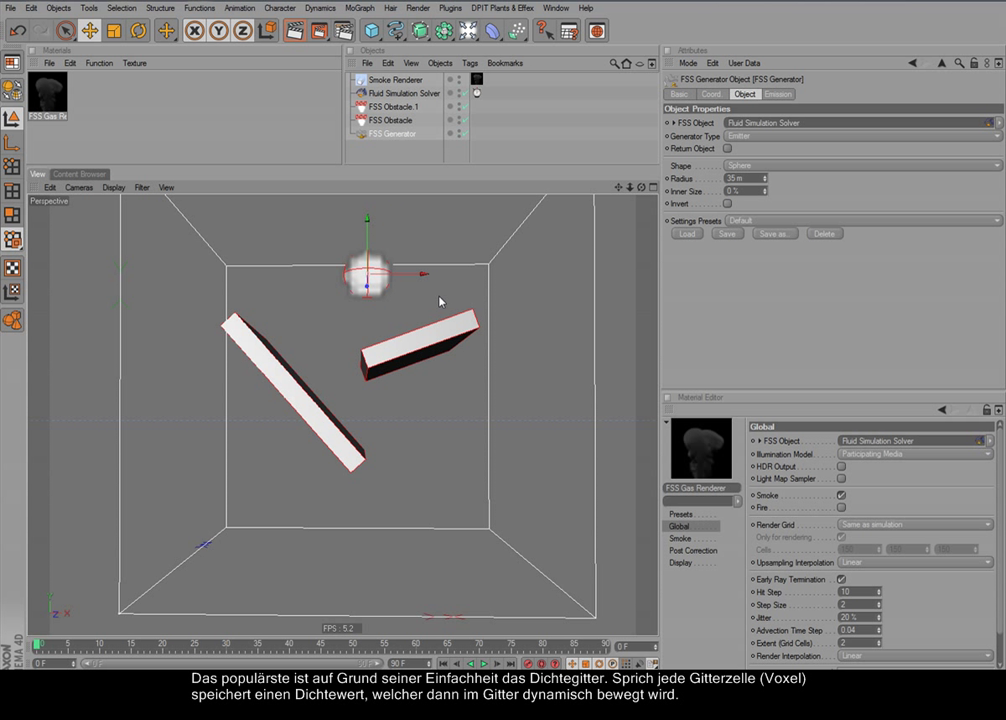
pyautogui.click(484, 663)
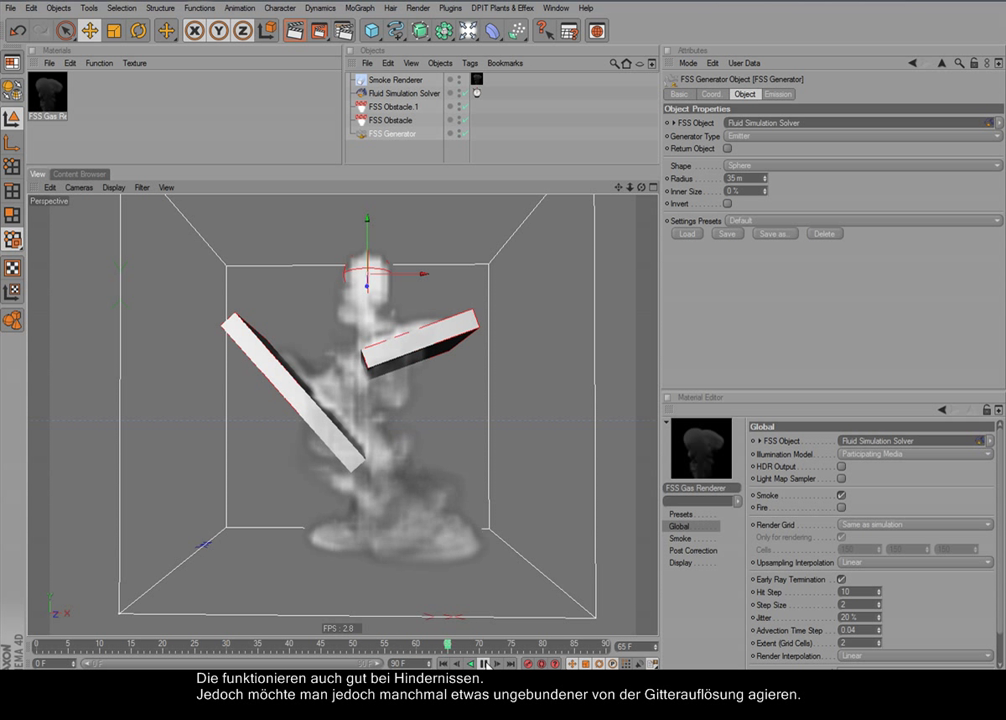
pyautogui.click(484, 663)
pyautogui.click(443, 663)
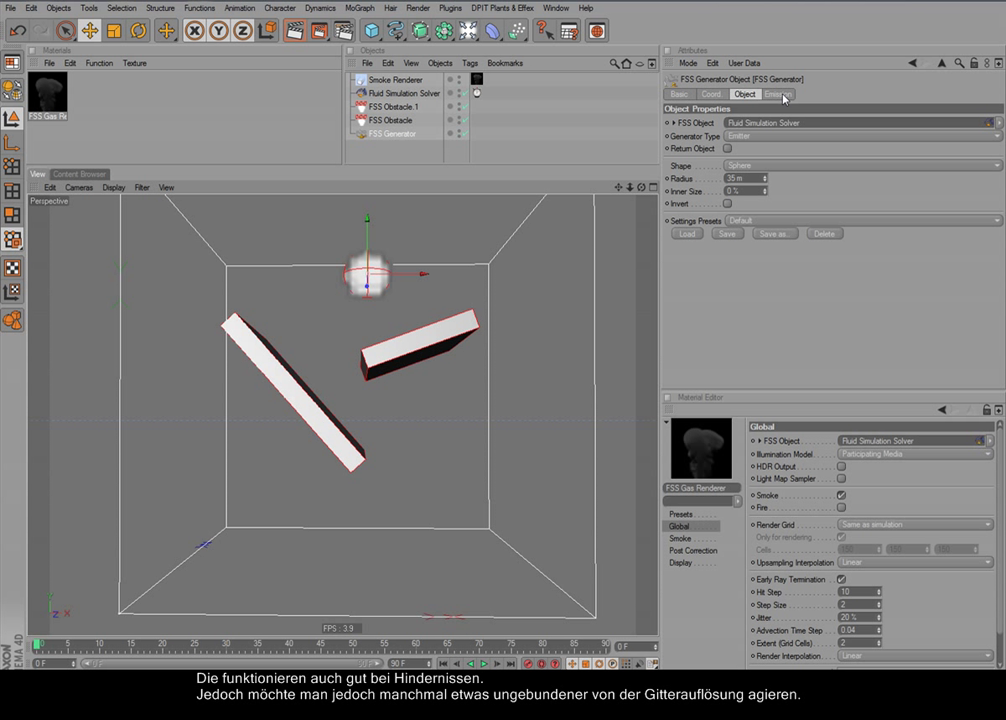
# Turn off the FSS Generator's smoke density emission and enable Inject Fluid Particles instead
pyautogui.click(784, 95)
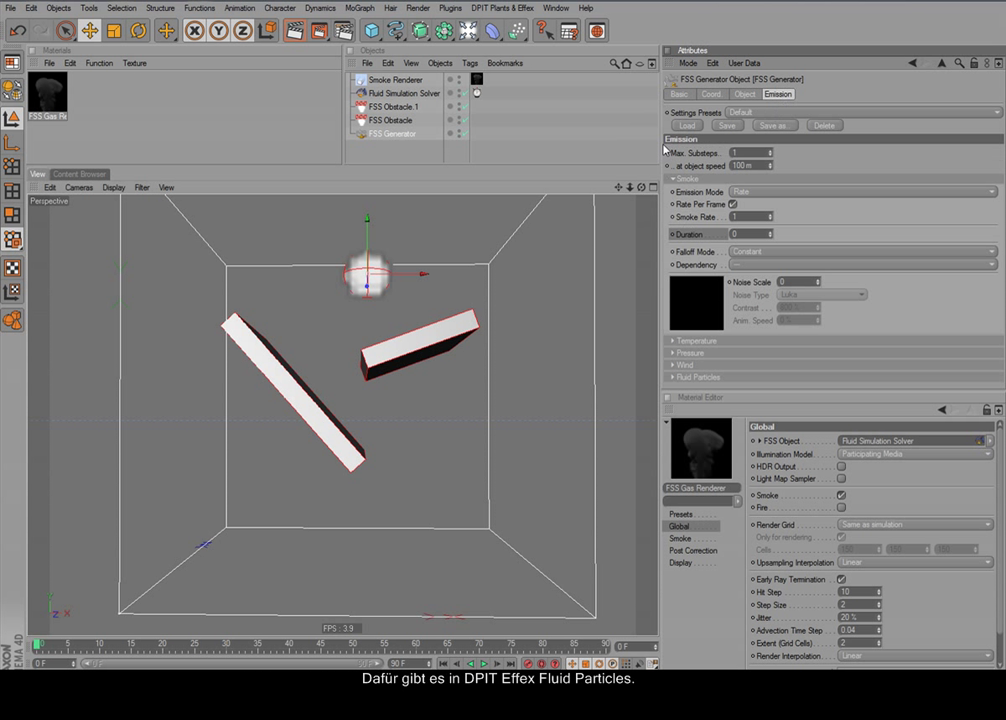
pyautogui.click(680, 179)
pyautogui.click(690, 227)
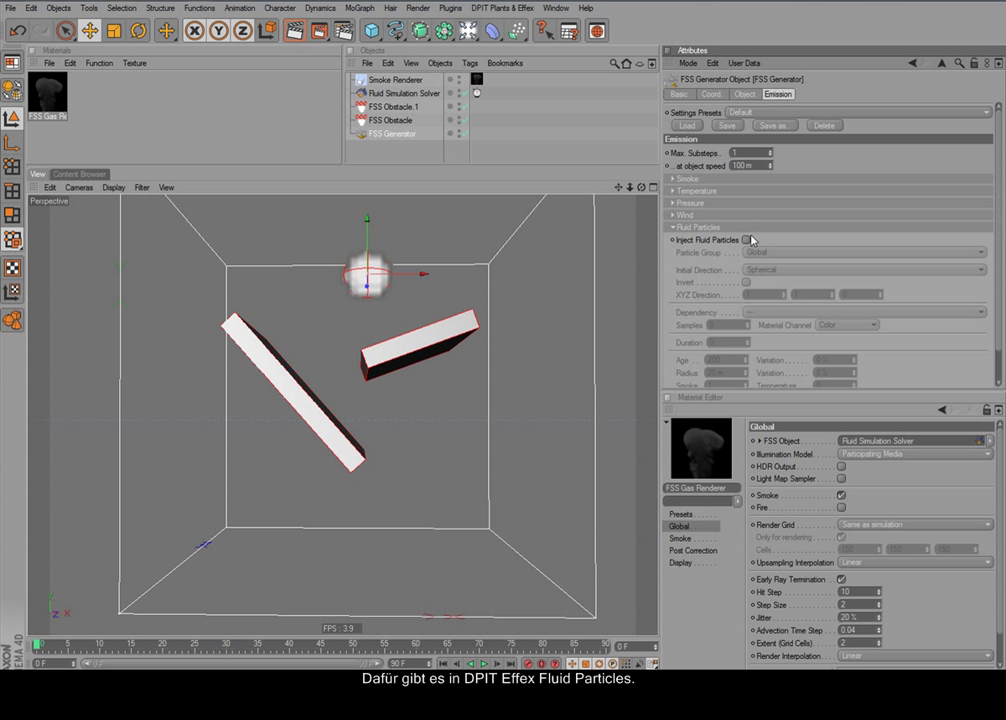
pyautogui.click(741, 179)
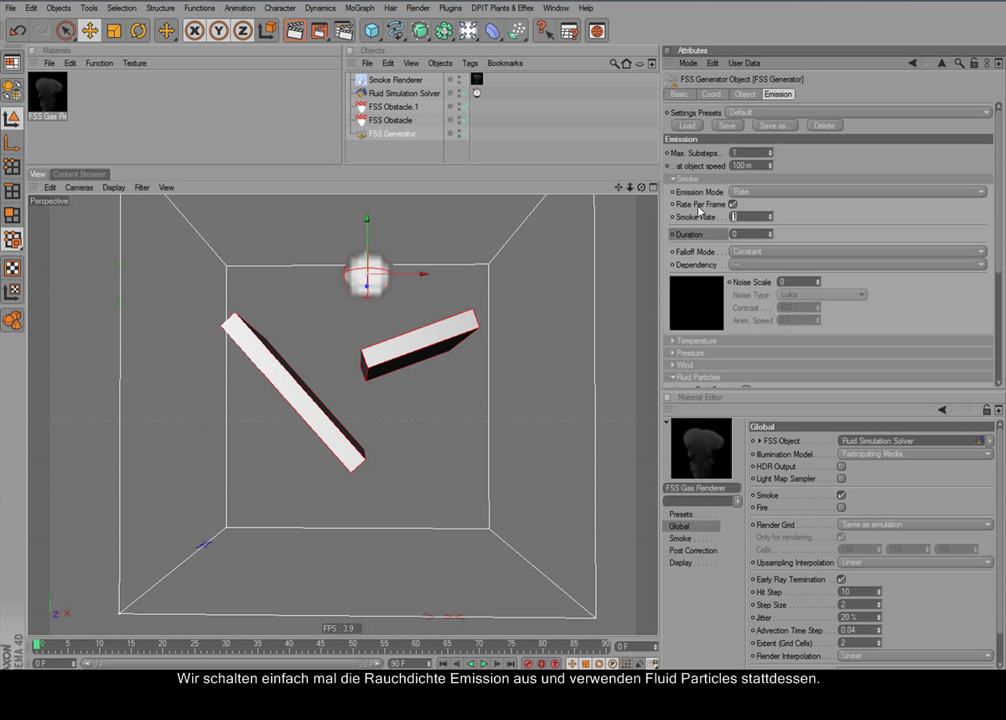
pyautogui.click(714, 180)
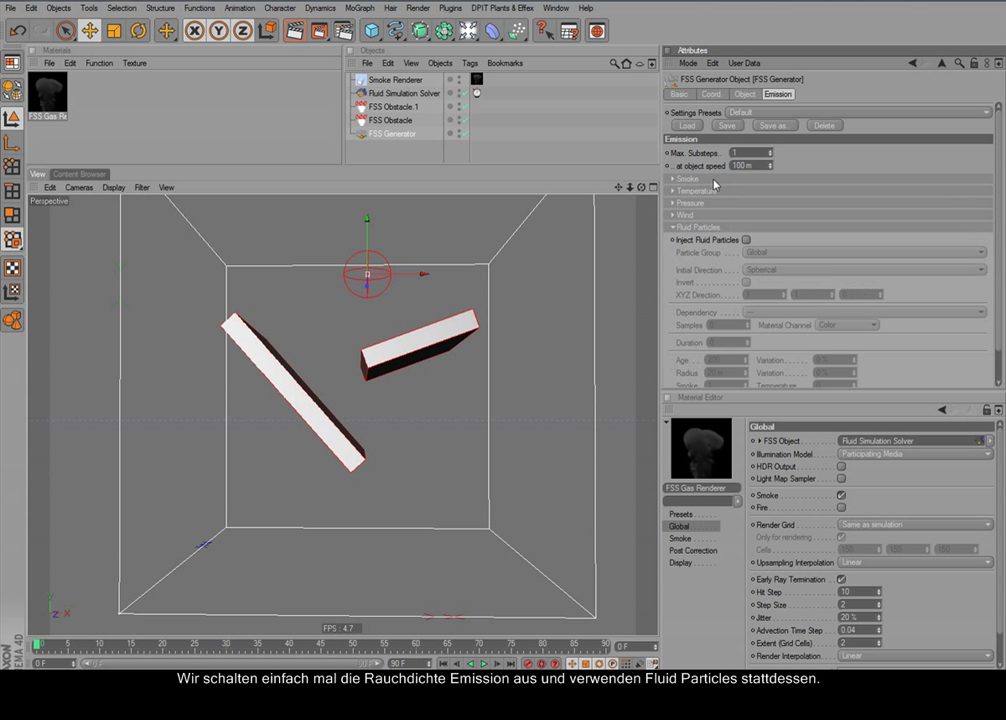
pyautogui.click(746, 240)
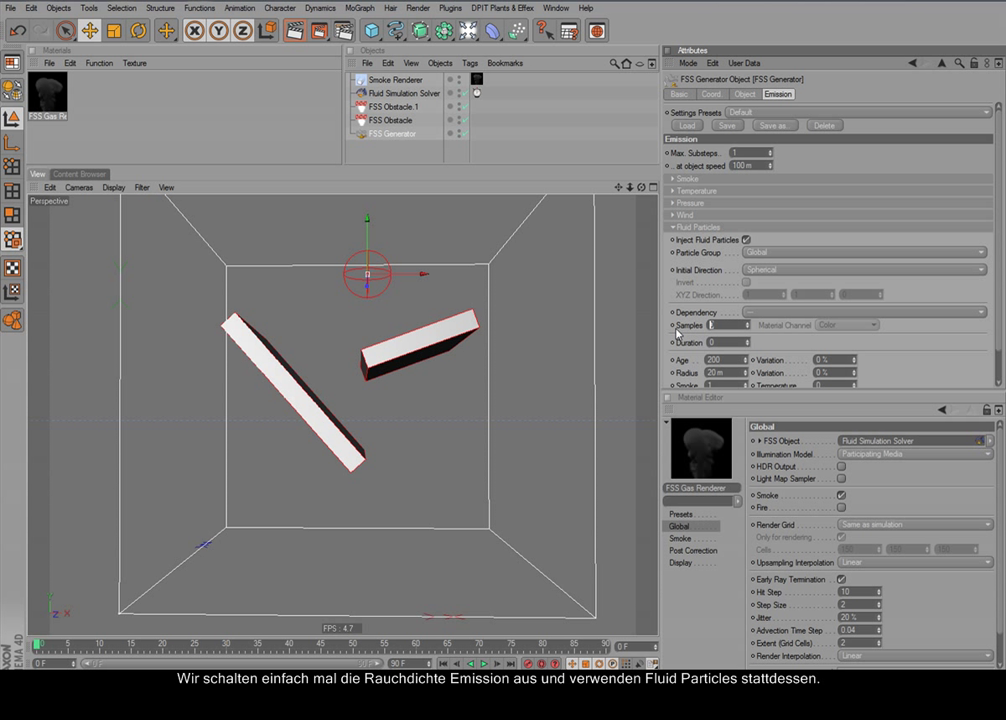
# Set the generator's fluid particle Samples to 100 and the particles' Smoke value to 0
pyautogui.write('00')
pyautogui.press('Return')
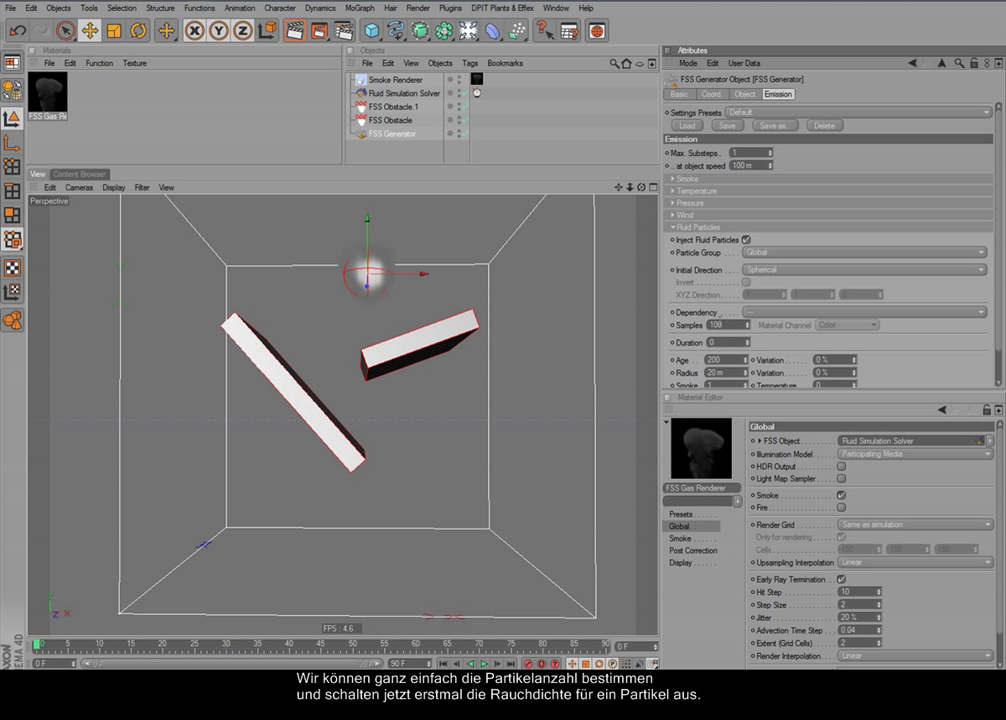
pyautogui.moveTo(739, 391); pyautogui.dragTo(672, 384)
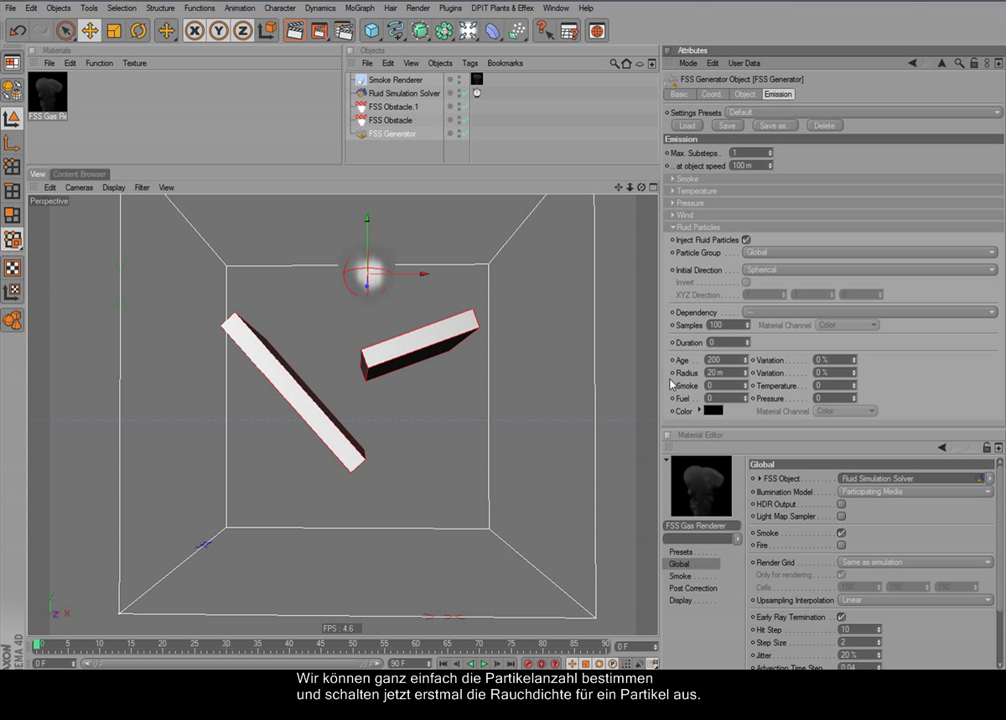
pyautogui.press('Return')
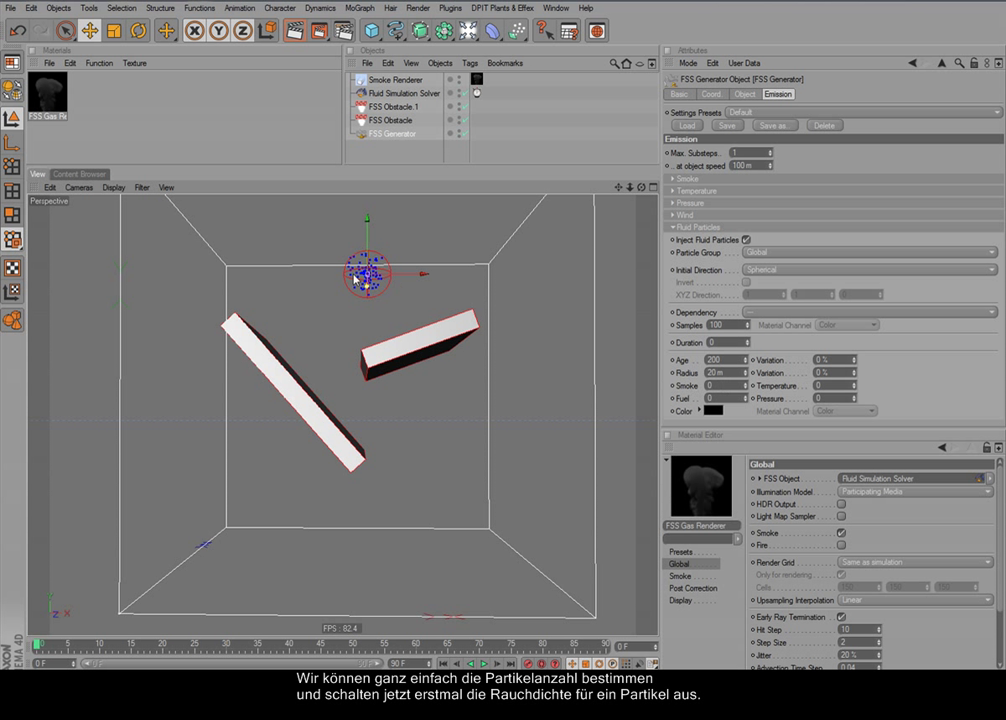
# Set the fluid particle Samples to 200 and run the simulation to inspect the particles around the obstacles
pyautogui.moveTo(741, 324); pyautogui.dragTo(643, 324)
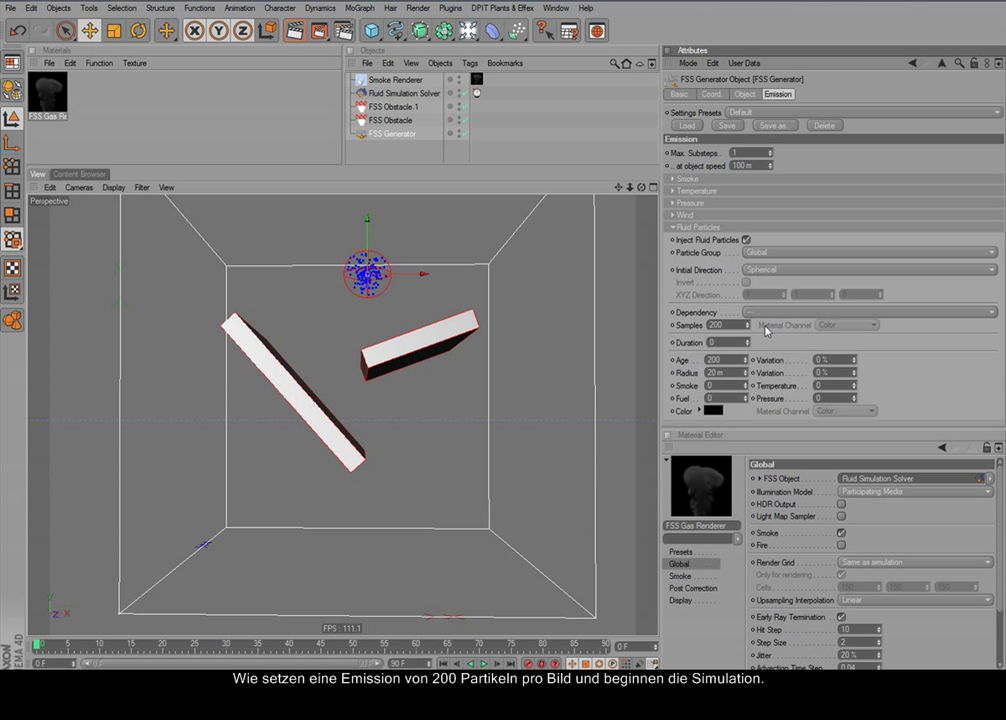
pyautogui.click(484, 663)
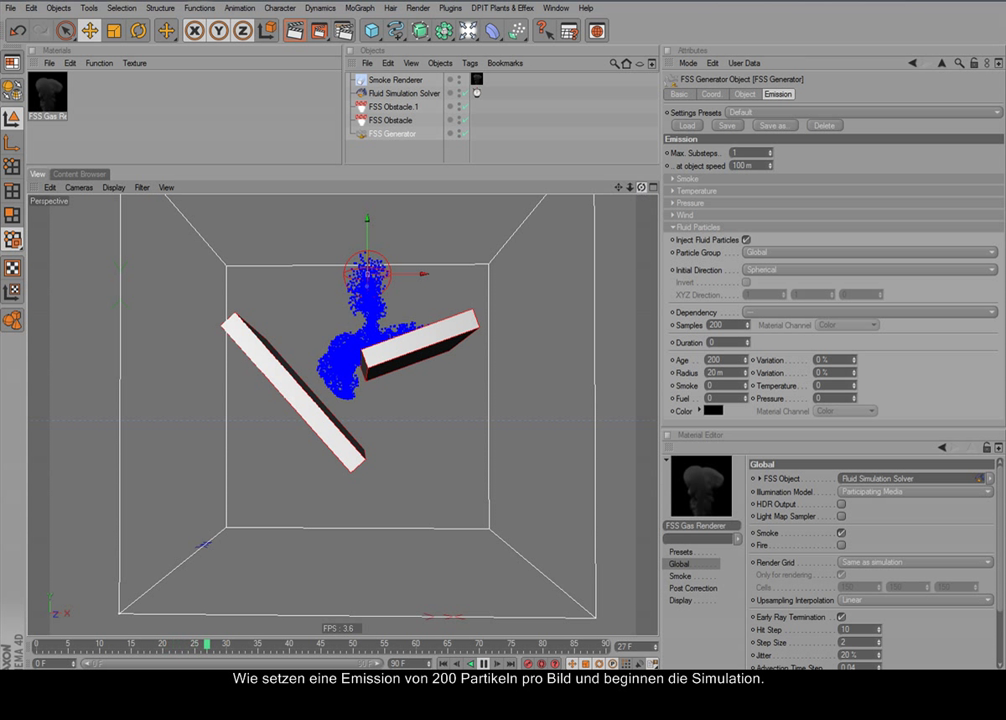
pyautogui.moveTo(642, 190)
pyautogui.mouseDown()
pyautogui.moveTo(643, 206)
pyautogui.moveTo(649, 194)
pyautogui.mouseUp()
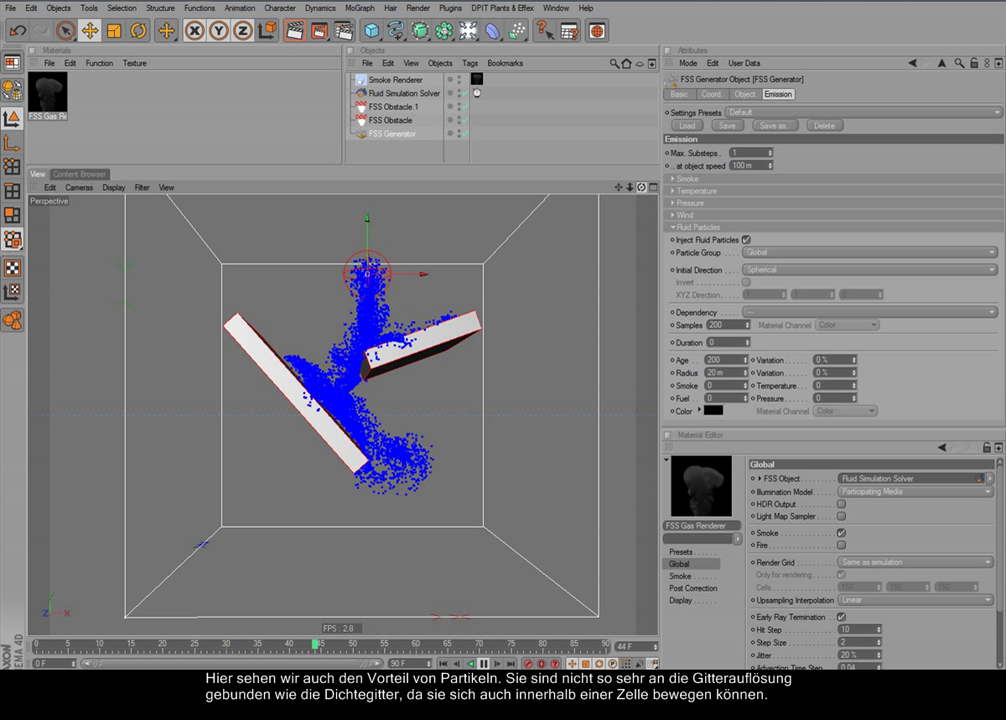
pyautogui.moveTo(641, 187)
pyautogui.mouseDown()
pyautogui.moveTo(625, 209)
pyautogui.moveTo(641, 184)
pyautogui.mouseUp()
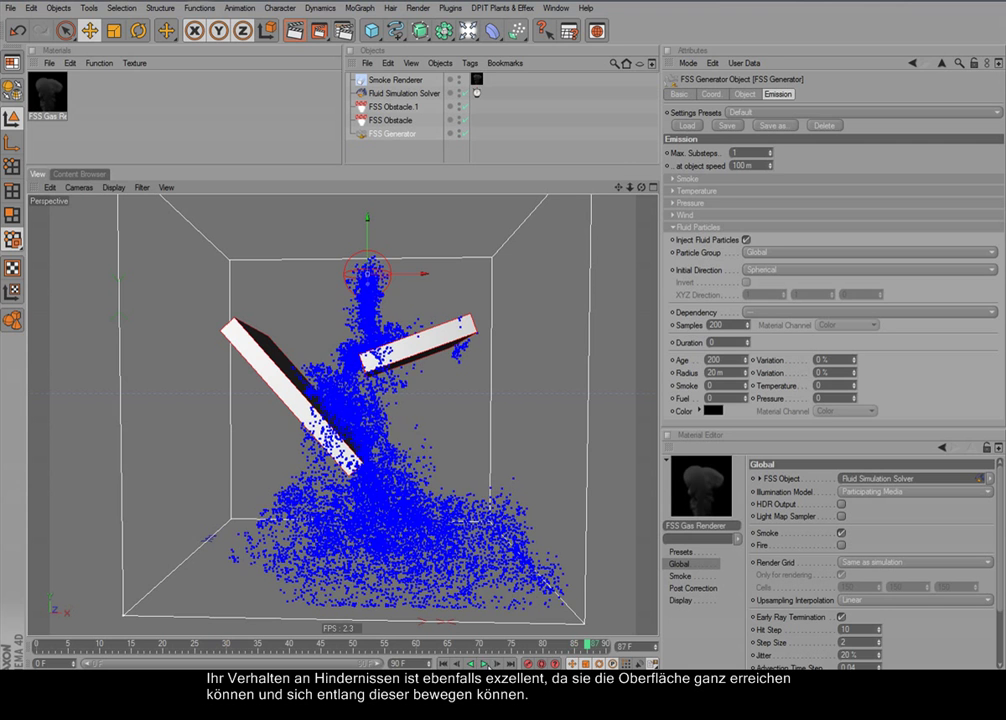
pyautogui.moveTo(641, 187)
pyautogui.mouseDown()
pyautogui.moveTo(830, 187)
pyautogui.moveTo(580, 230)
pyautogui.moveTo(610, 195)
pyautogui.moveTo(570, 205)
pyautogui.moveTo(545, 187)
pyautogui.moveTo(665, 180)
pyautogui.moveTo(615, 185)
pyautogui.moveTo(660, 182)
pyautogui.moveTo(645, 178)
pyautogui.moveTo(646, 187)
pyautogui.mouseUp()
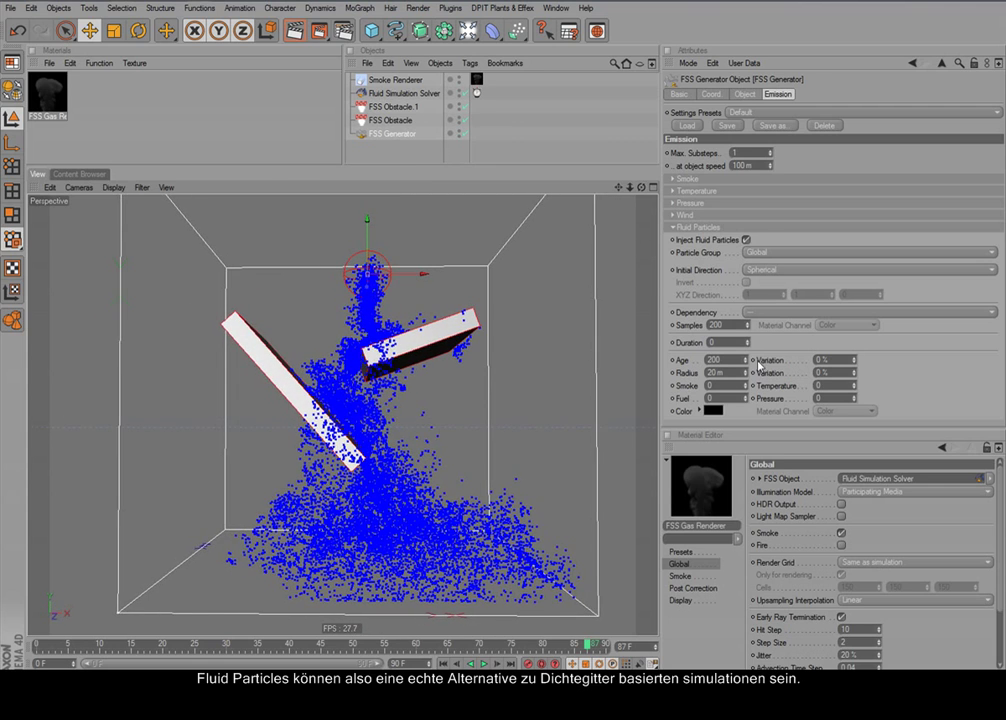
# Set the fluid particles' Smoke value to 0.1 and replay the simulation from the first frame
pyautogui.moveTo(716, 386); pyautogui.dragTo(693, 388)
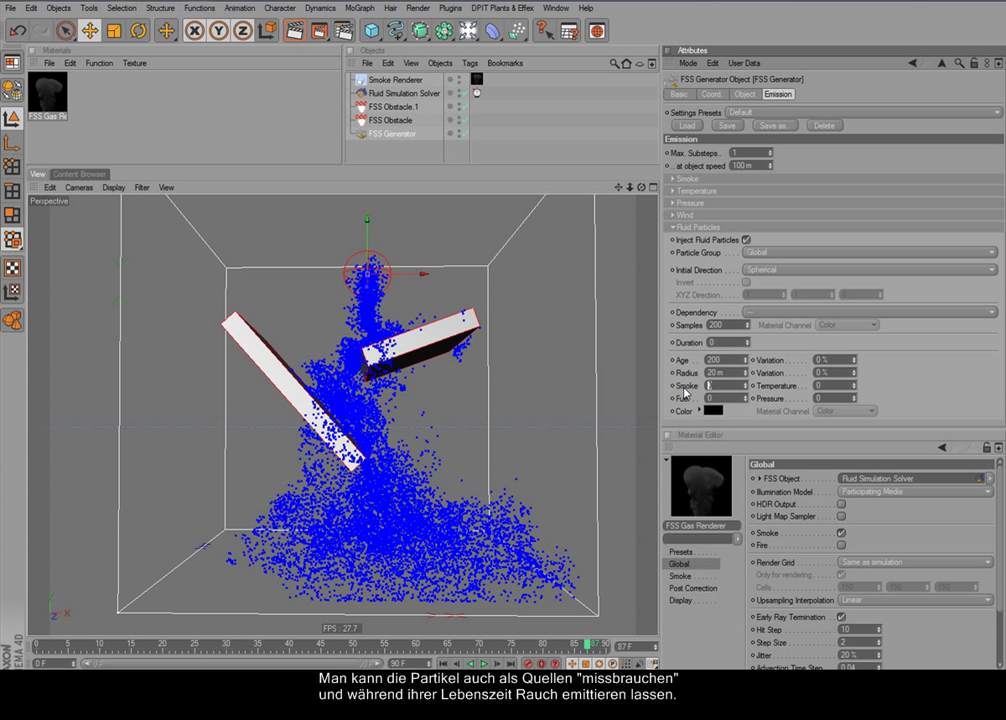
pyautogui.write('0.1')
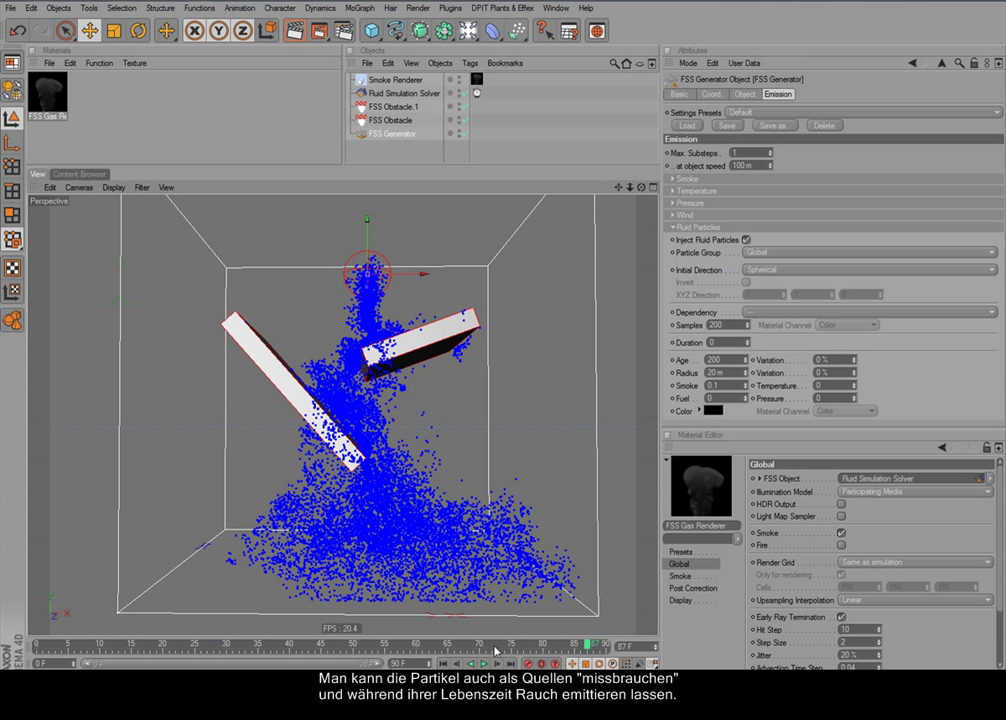
pyautogui.click(443, 663)
pyautogui.click(484, 663)
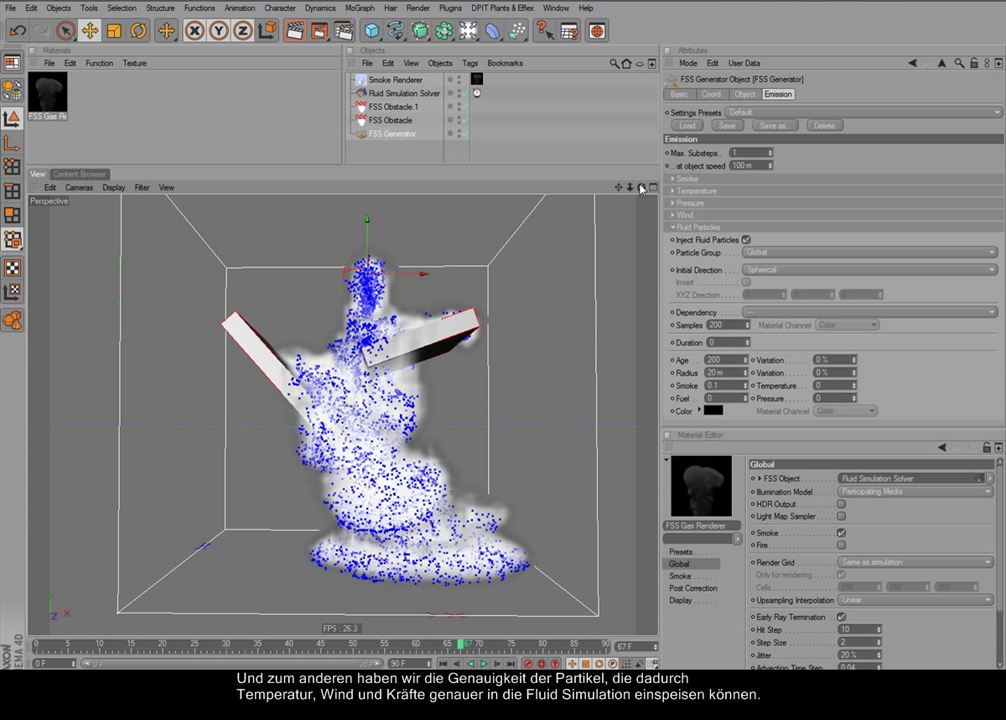
# Examine the Fluid Simulation Solver's fluid particle settings: channel emission falloff options, wind emission, SimpleParticles conversion and vorticity particle emission
pyautogui.click(395, 93)
pyautogui.click(907, 94)
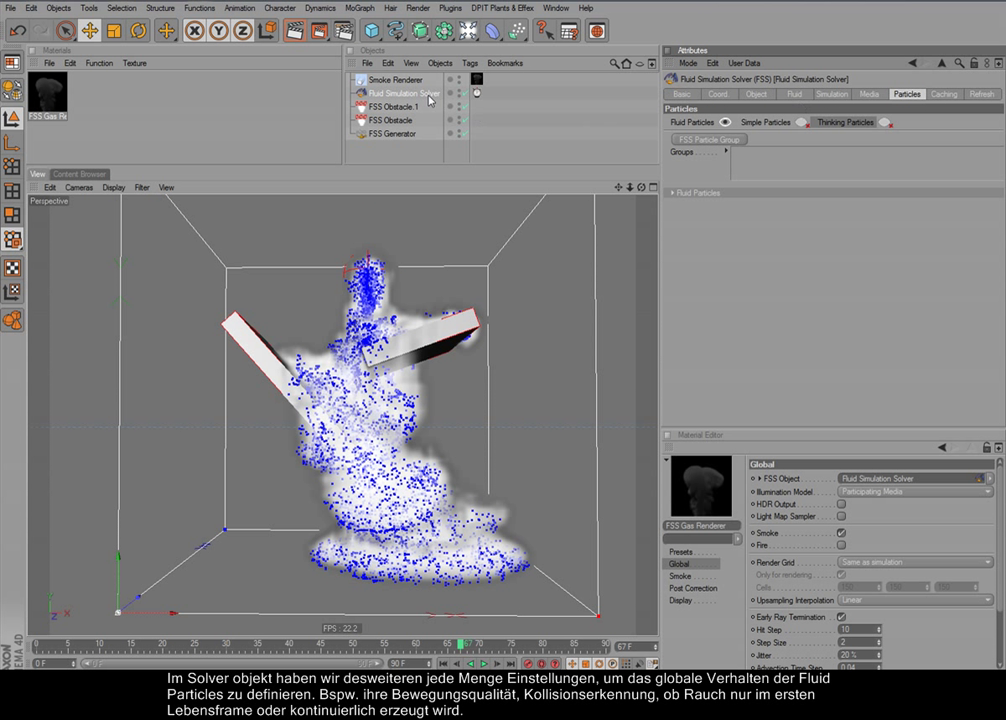
pyautogui.click(701, 193)
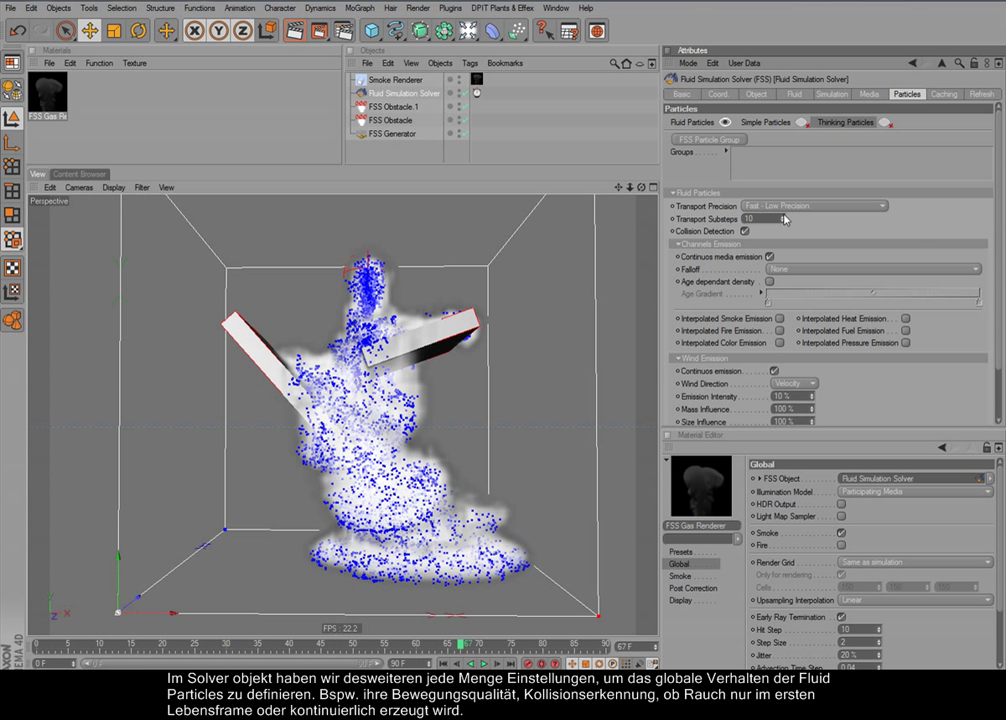
pyautogui.moveTo(1000, 267)
pyautogui.mouseDown()
pyautogui.moveTo(993, 340)
pyautogui.moveTo(997, 247)
pyautogui.mouseUp()
pyautogui.click(784, 268)
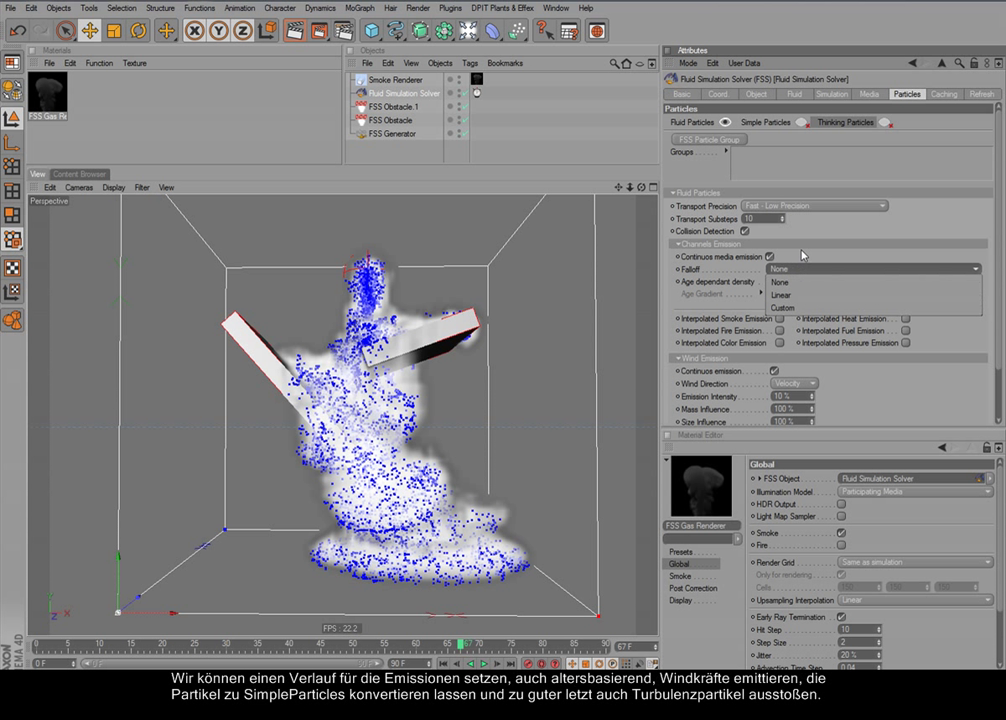
pyautogui.click(798, 267)
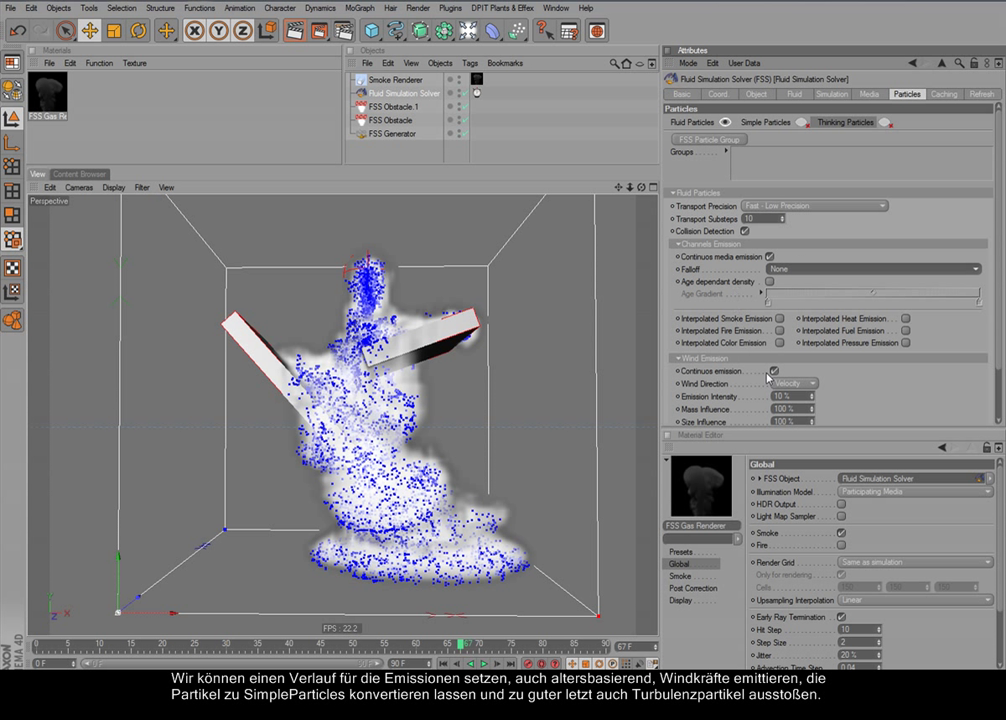
pyautogui.click(712, 244)
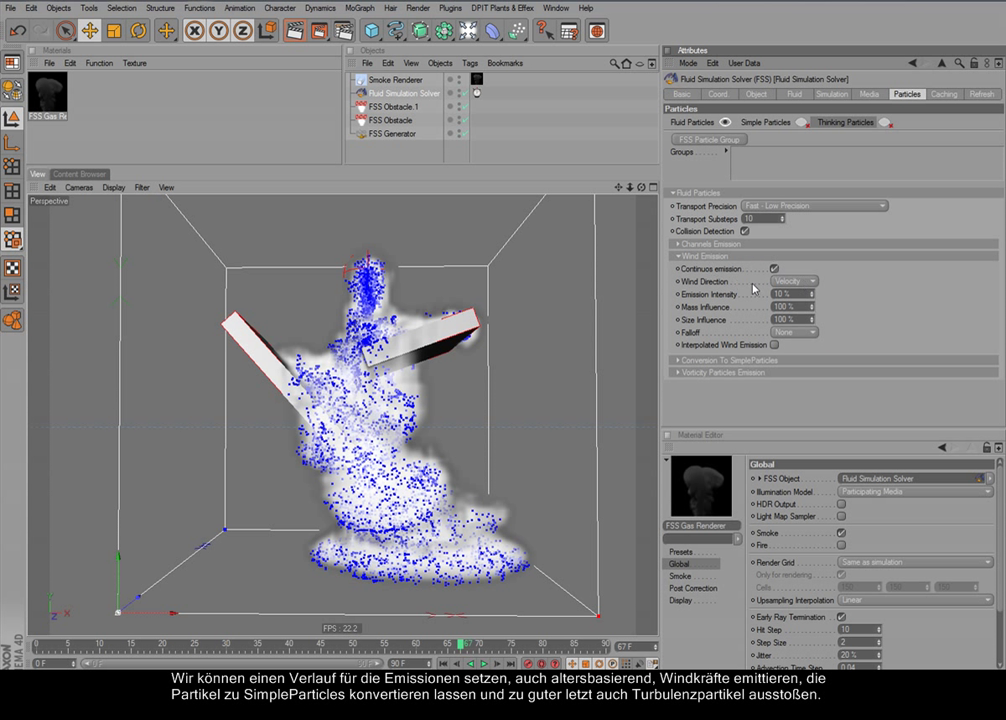
pyautogui.click(714, 256)
pyautogui.click(718, 269)
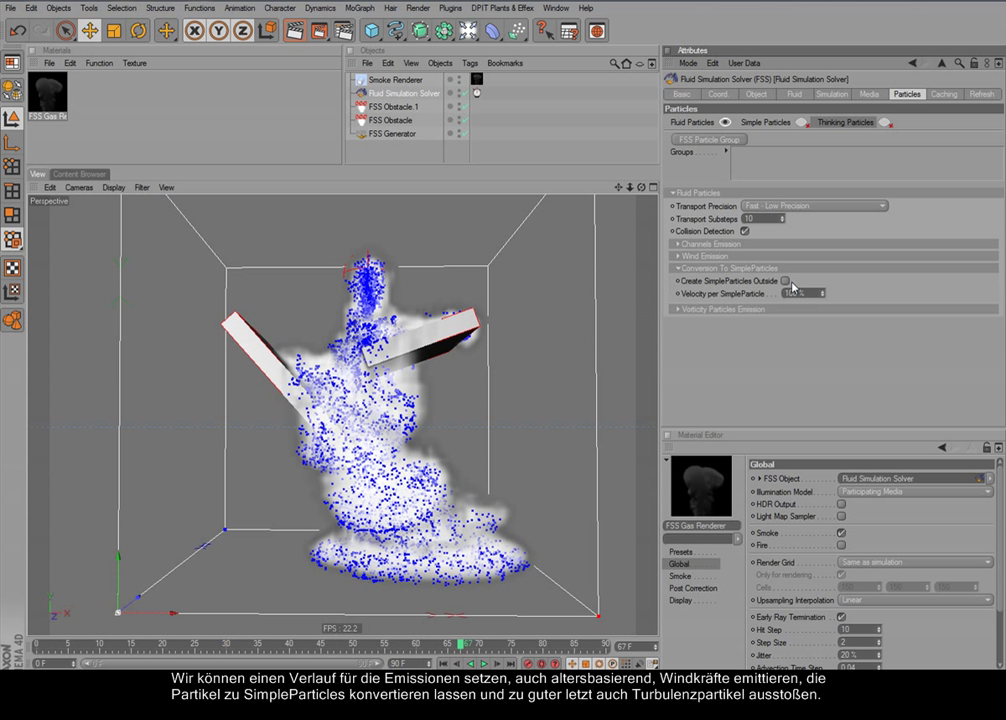
pyautogui.click(731, 309)
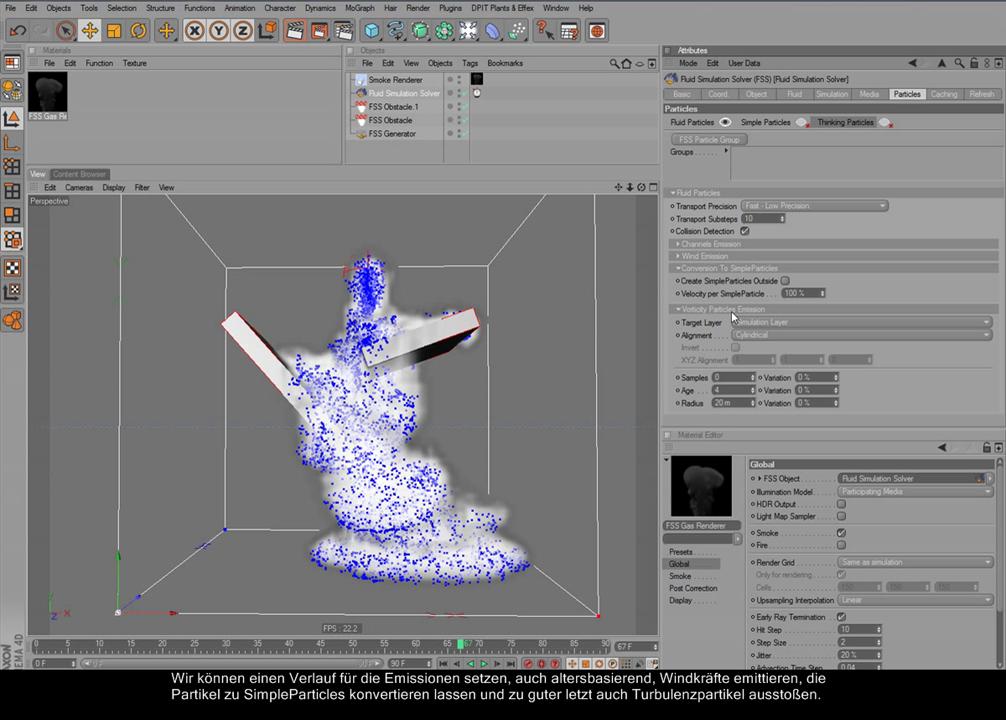
pyautogui.click(732, 310)
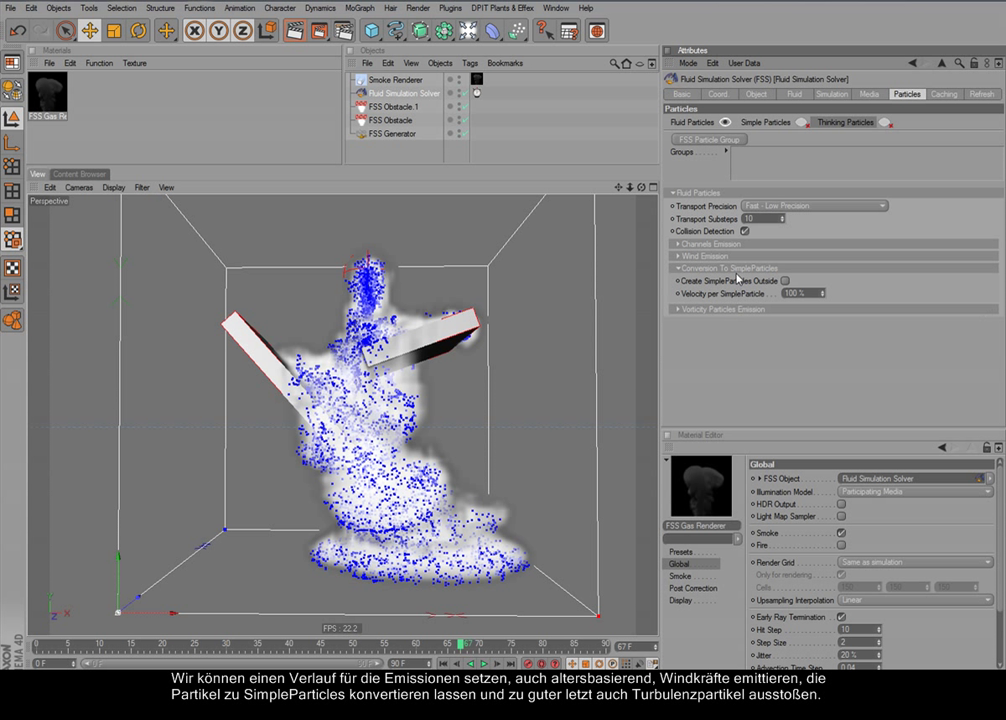
pyautogui.click(740, 269)
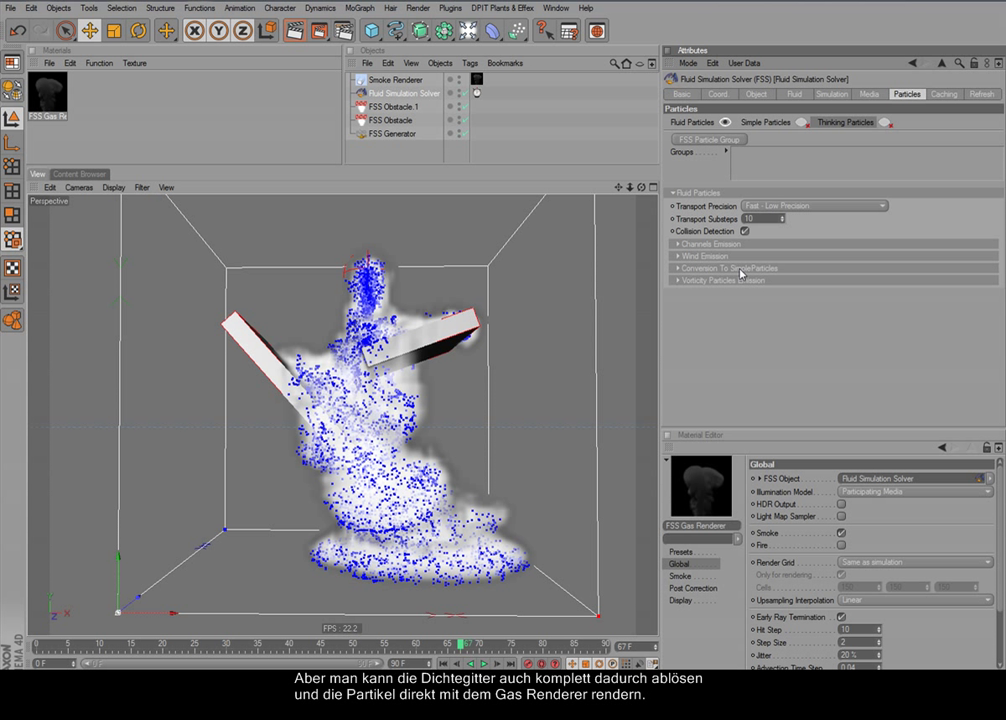
# Open the smoke settings of the FSS Gas Renderer material
pyautogui.click(691, 568)
pyautogui.click(689, 577)
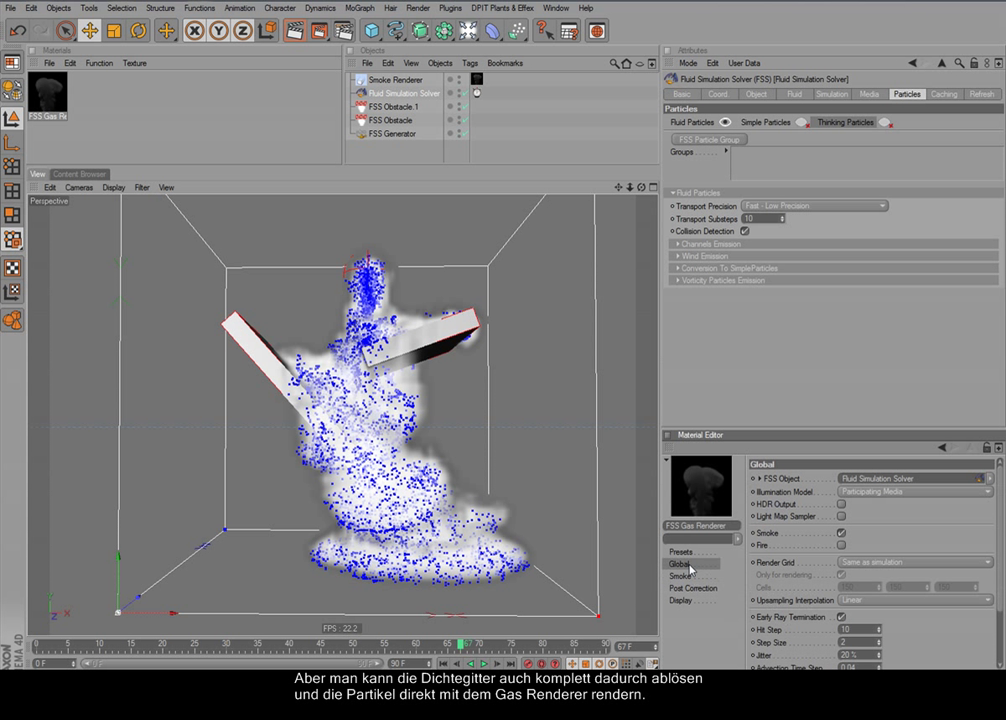